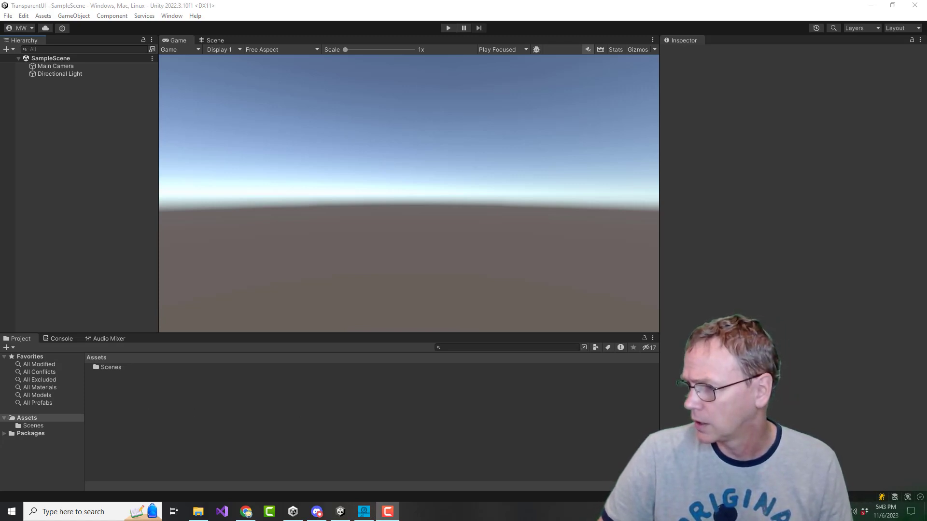
Import Button_Green and TimeCrystal and set both to the Sprite (2D and UI) texture type
{"action": "left_click_drag", "start_coordinate": [617, 362], "coordinate": [126, 410]}
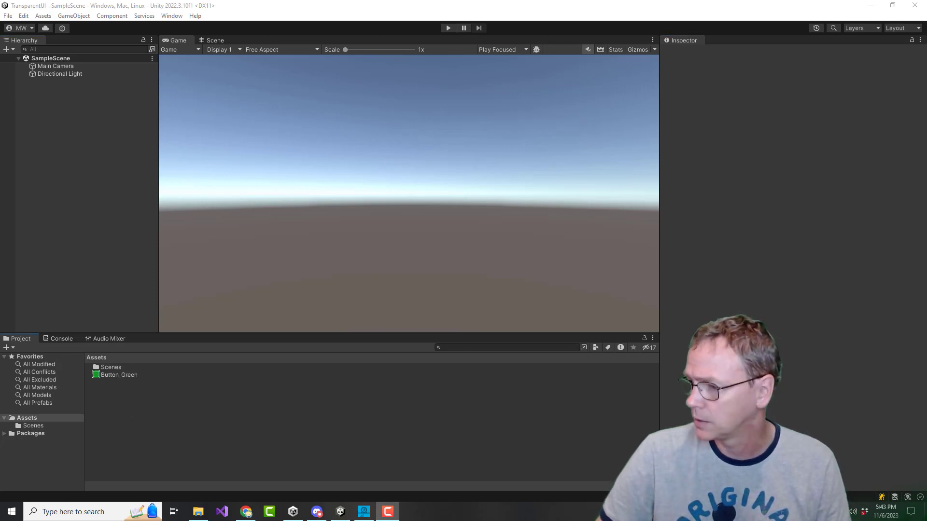
{"action": "left_click_drag", "start_coordinate": [487, 334], "coordinate": [130, 437]}
{"action": "left_click", "coordinate": [120, 383], "text": "shift"}
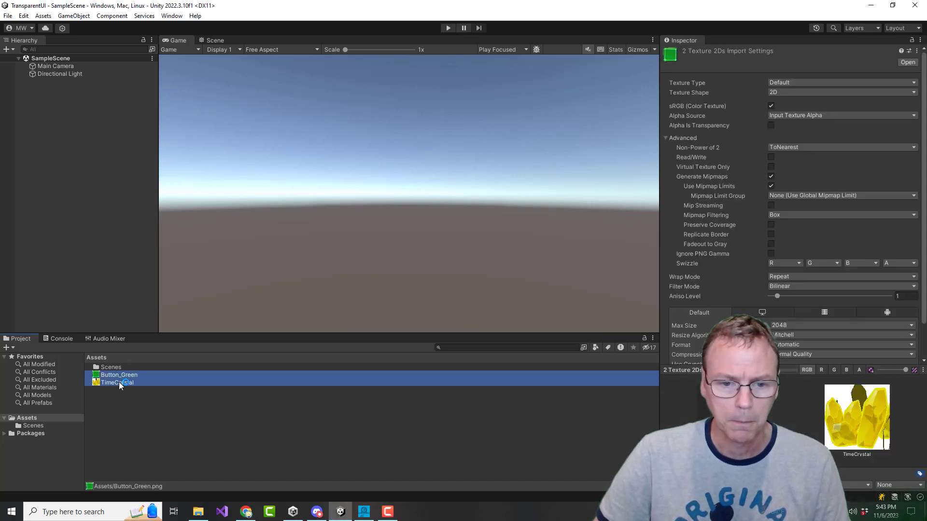
{"action": "left_click", "coordinate": [803, 85]}
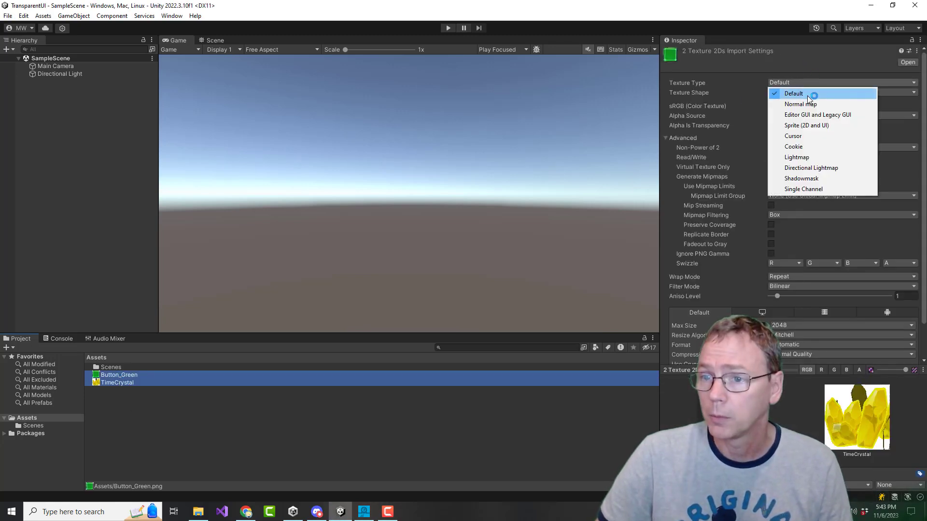
{"action": "left_click", "coordinate": [804, 126]}
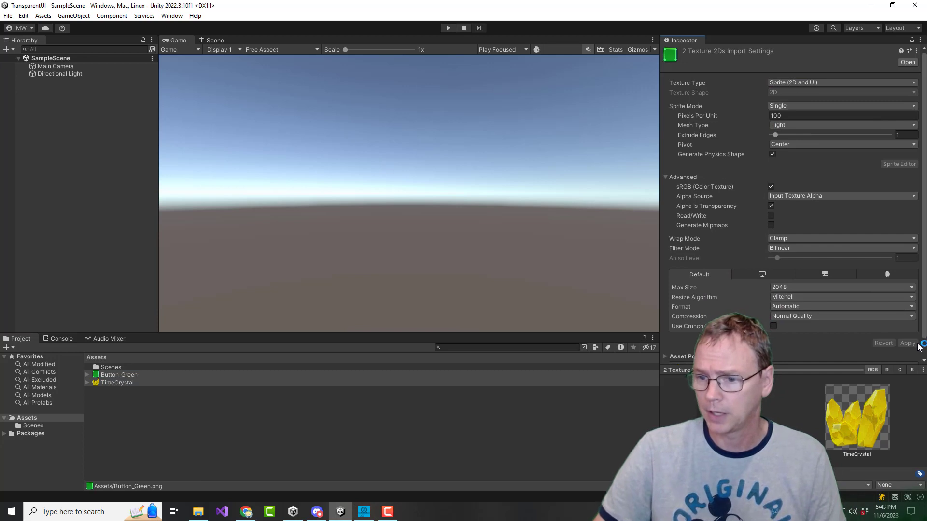
Add a UI Image named Background on a new Canvas and give it the Button_Green Source Image
{"action": "left_click", "coordinate": [175, 423]}
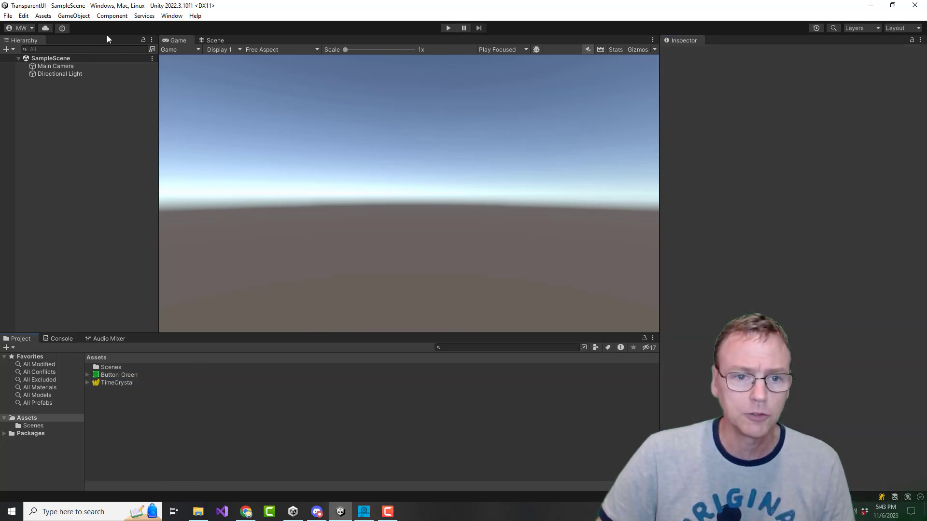
{"action": "right_click", "coordinate": [60, 123]}
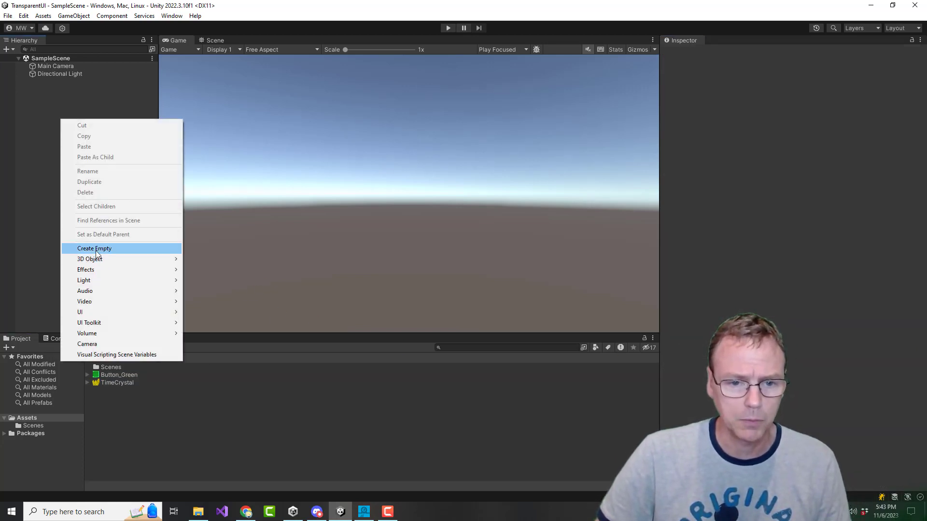
{"action": "mouse_move", "coordinate": [114, 312]}
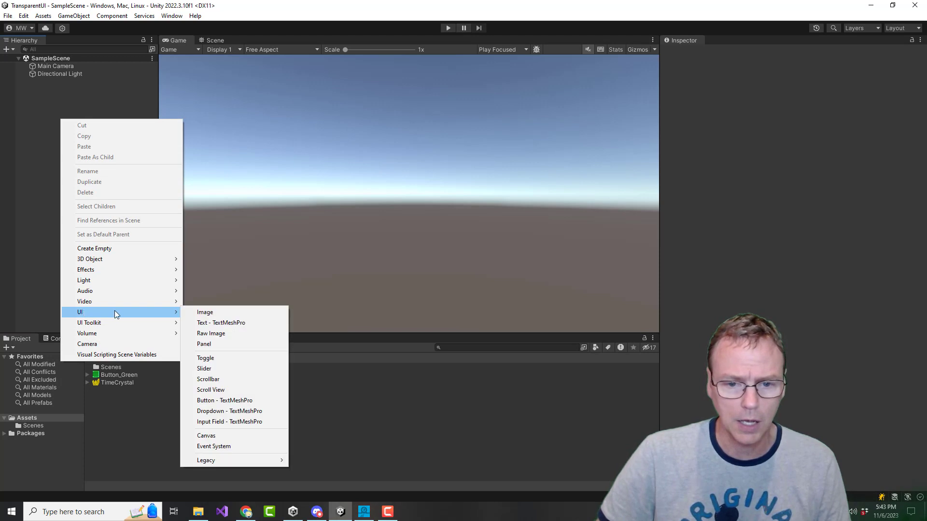
{"action": "left_click", "coordinate": [209, 317]}
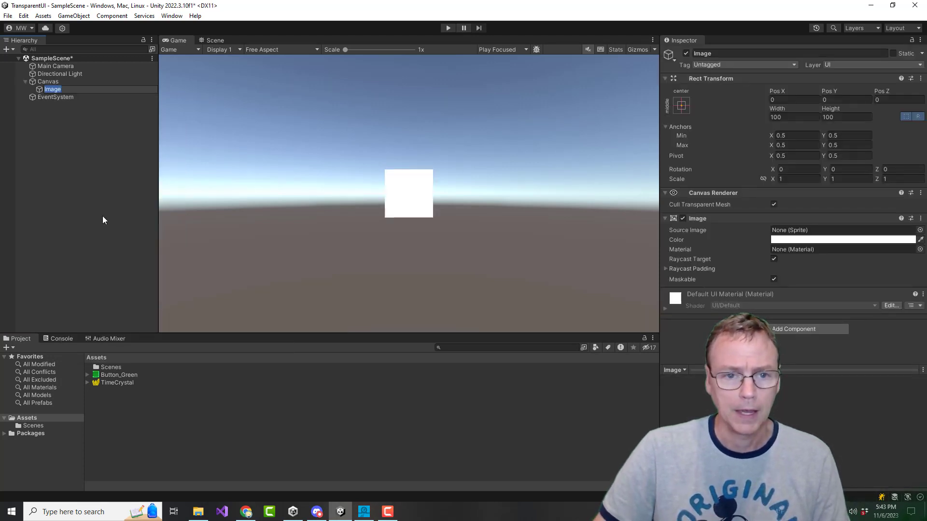
{"action": "type", "text": "Bac"}
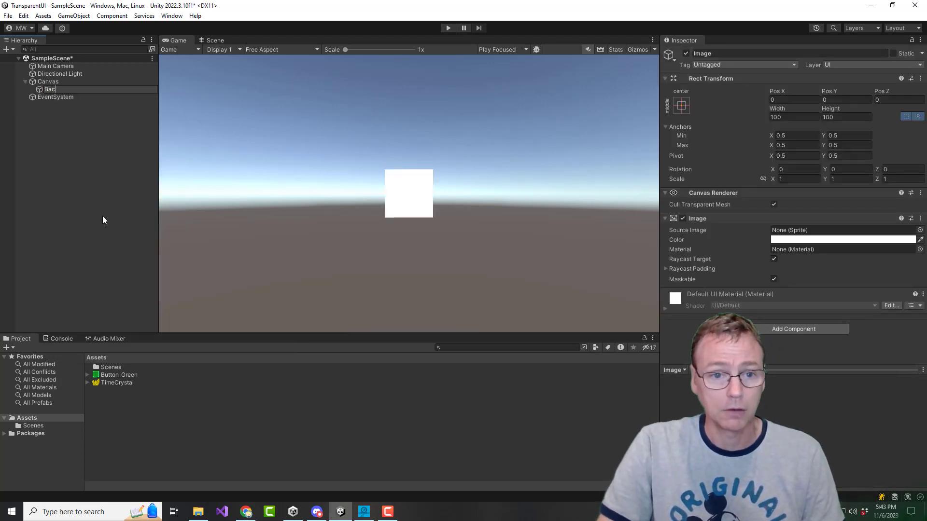
{"action": "type", "text": "kground"}
{"action": "key", "text": "Return"}
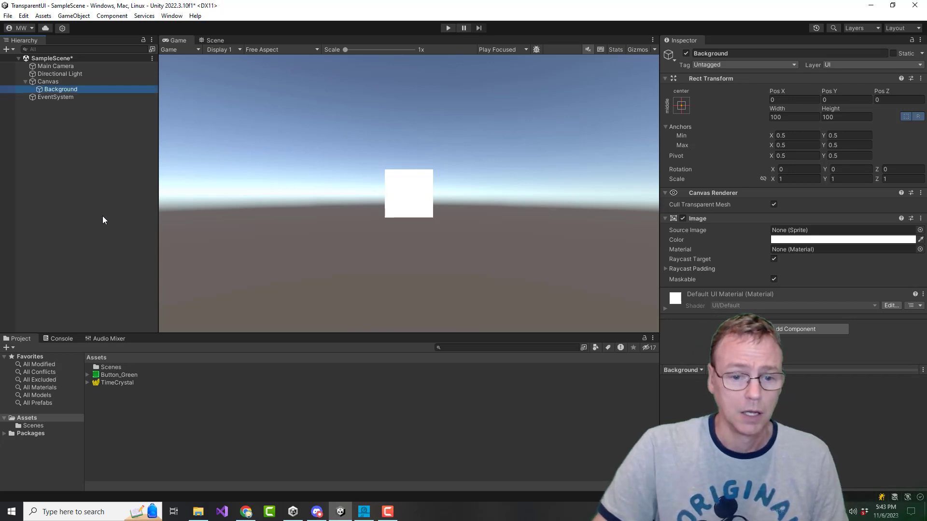
{"action": "left_click_drag", "start_coordinate": [117, 375], "coordinate": [828, 236]}
Add a child UI Image named Crystal under Background showing the TimeCrystal sprite
{"action": "right_click", "coordinate": [63, 90]}
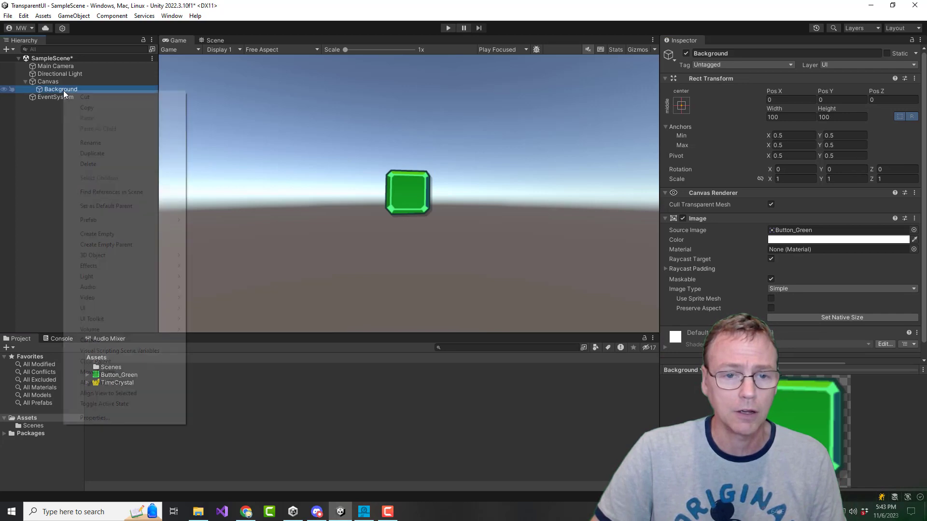
{"action": "mouse_move", "coordinate": [97, 308]}
{"action": "left_click", "coordinate": [210, 307]}
{"action": "type", "text": "Crystal"}
{"action": "key", "text": "Return"}
{"action": "left_click_drag", "start_coordinate": [117, 383], "coordinate": [801, 235]}
Resize Background to a width and height of 200
{"action": "left_click", "coordinate": [56, 89]}
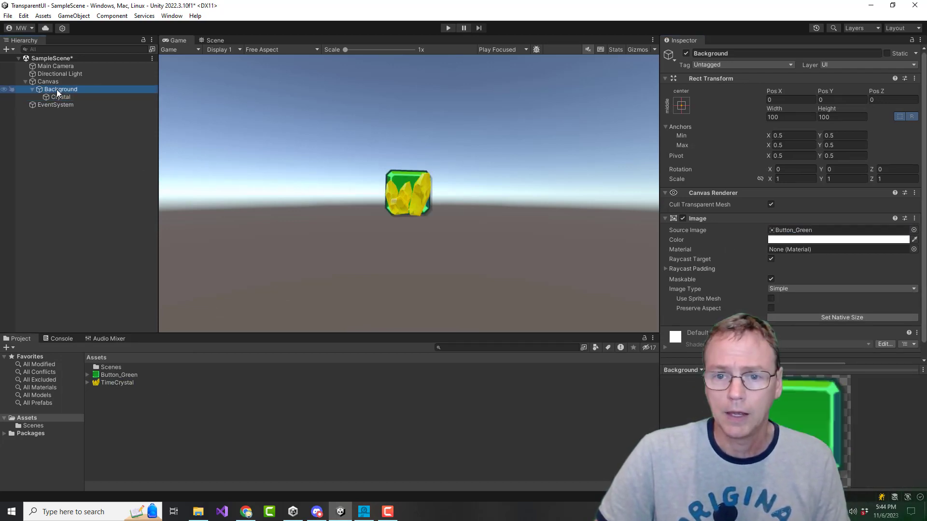
{"action": "left_click", "coordinate": [792, 117]}
{"action": "type", "text": "200"}
{"action": "key", "text": "Tab"}
{"action": "type", "text": "200"}
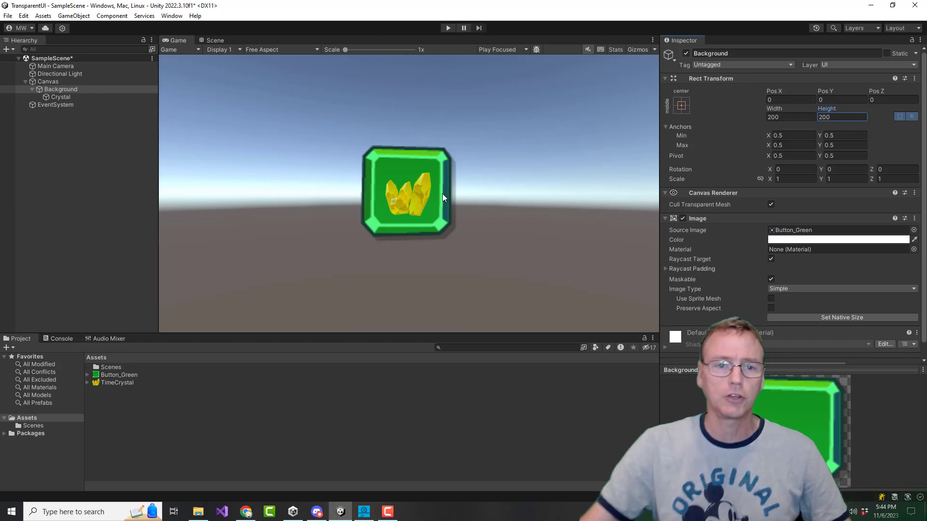
Set the Canvas Scaler to Scale With Screen Size with a Match value of 0.5
{"action": "left_click", "coordinate": [48, 81]}
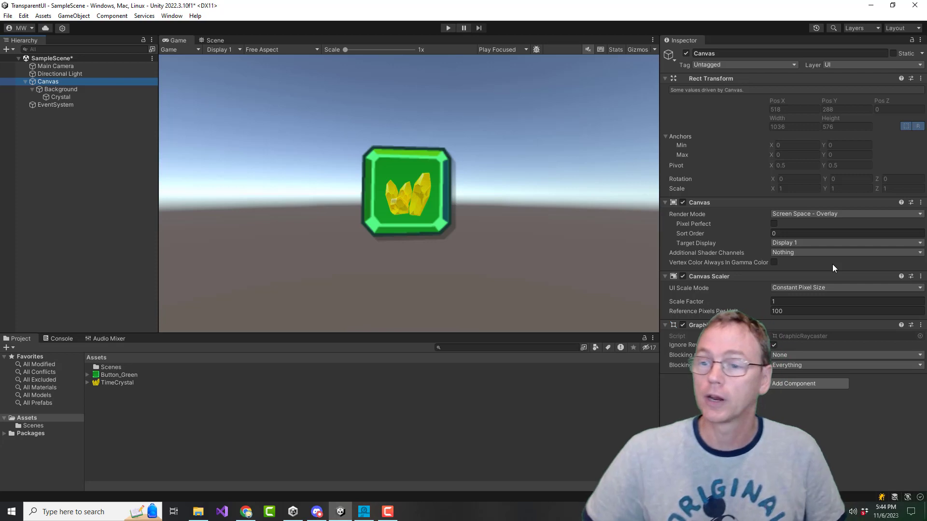
{"action": "left_click", "coordinate": [814, 288]}
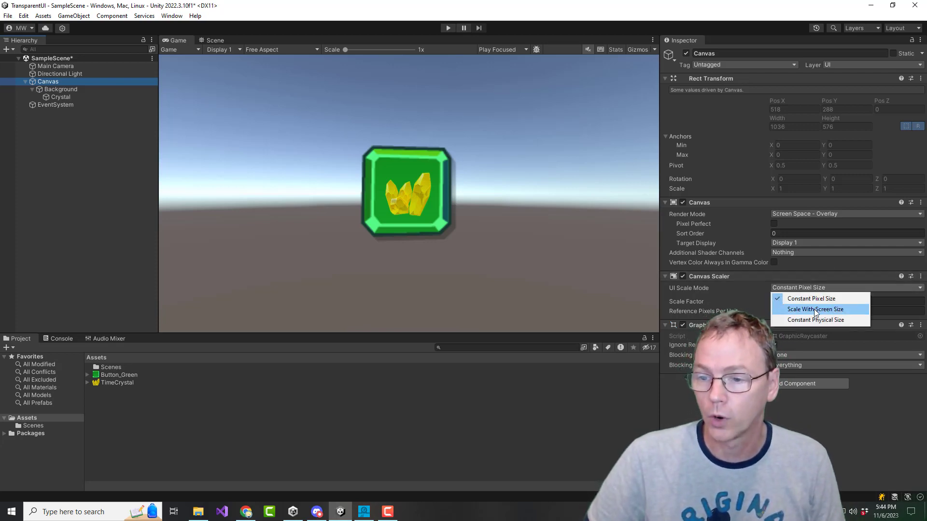
{"action": "left_click", "coordinate": [815, 310]}
{"action": "left_click", "coordinate": [918, 322]}
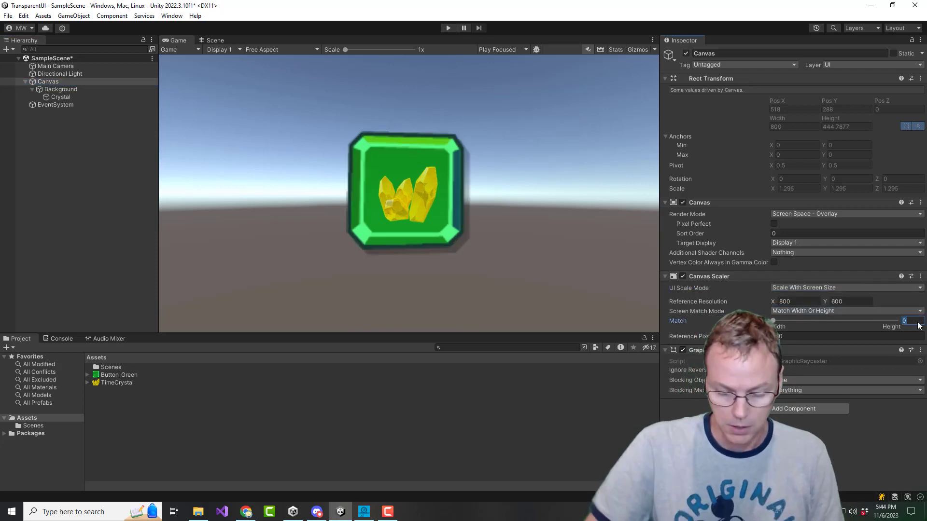
{"action": "type", "text": "0.5"}
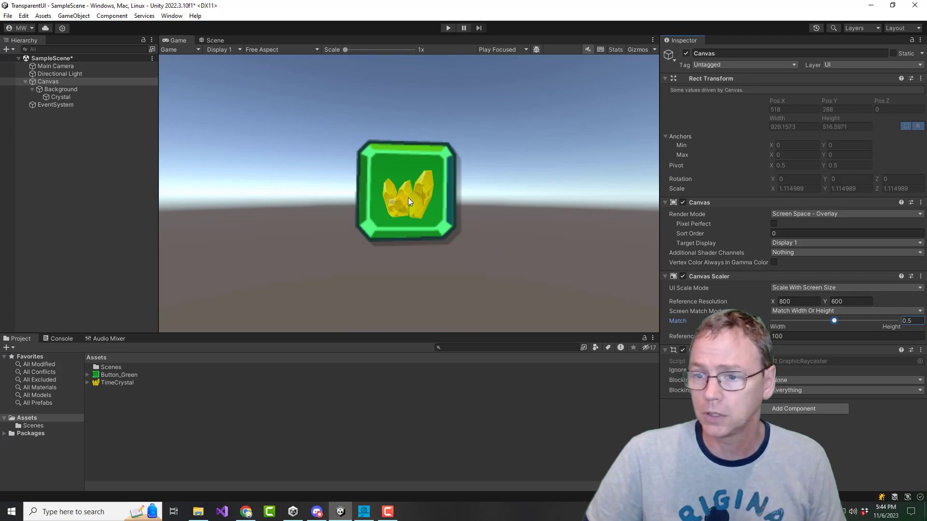
{"action": "left_click", "coordinate": [57, 97]}
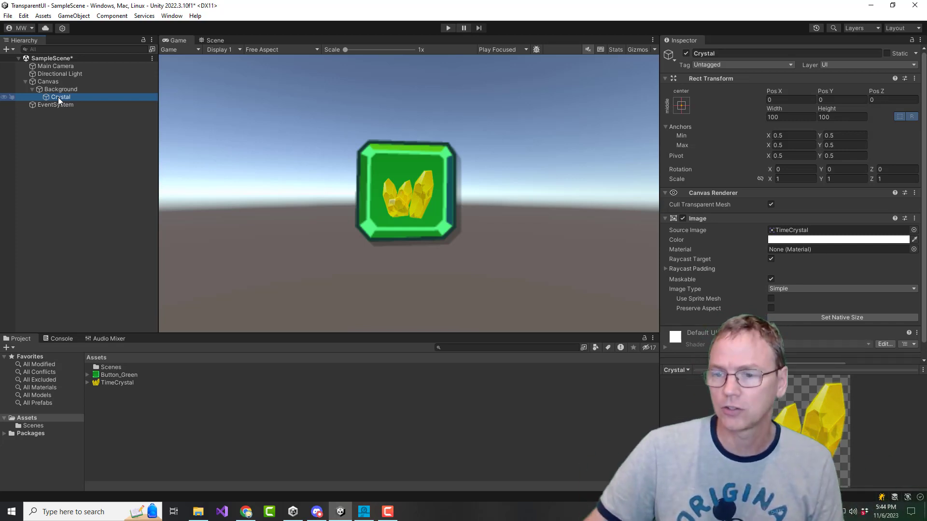
{"action": "left_click", "coordinate": [854, 240]}
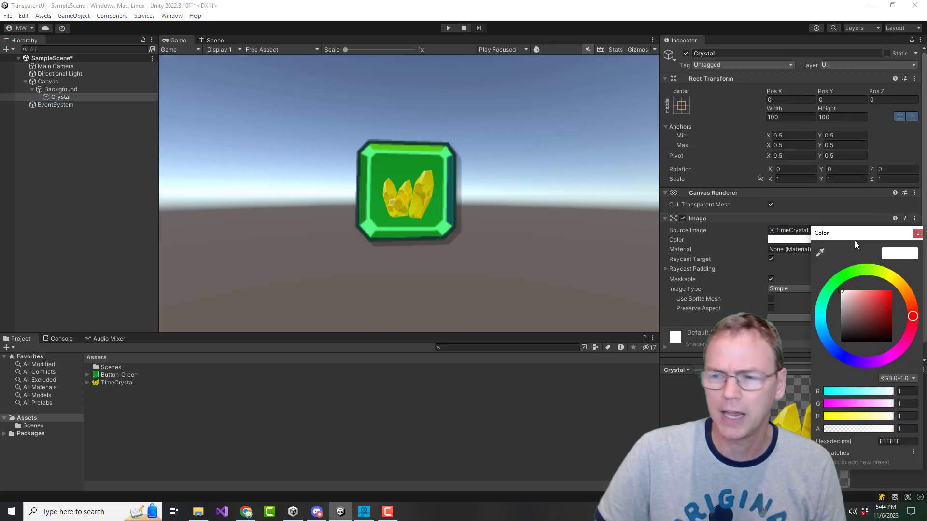
{"action": "mouse_move", "coordinate": [893, 429]}
{"action": "left_mouse_down"}
{"action": "mouse_move", "coordinate": [864, 431]}
{"action": "mouse_move", "coordinate": [894, 429]}
{"action": "left_mouse_up"}
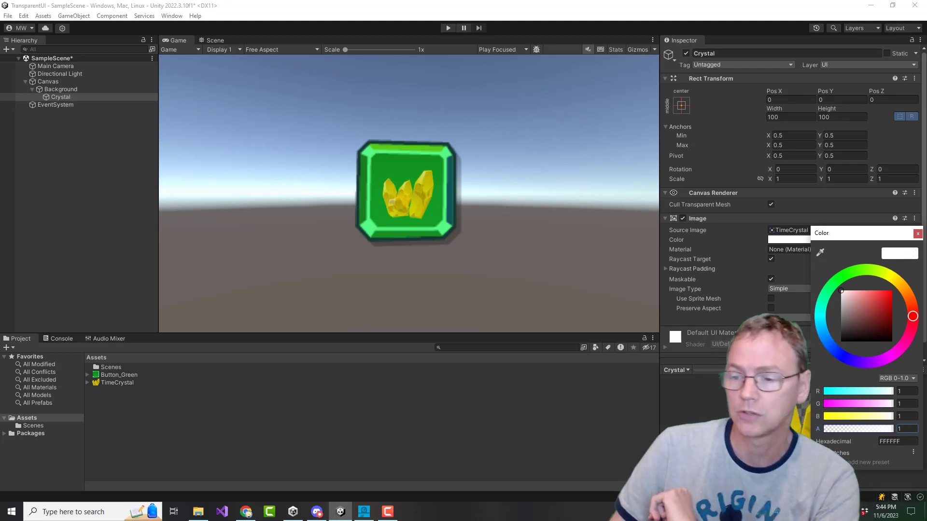
{"action": "left_click", "coordinate": [918, 234]}
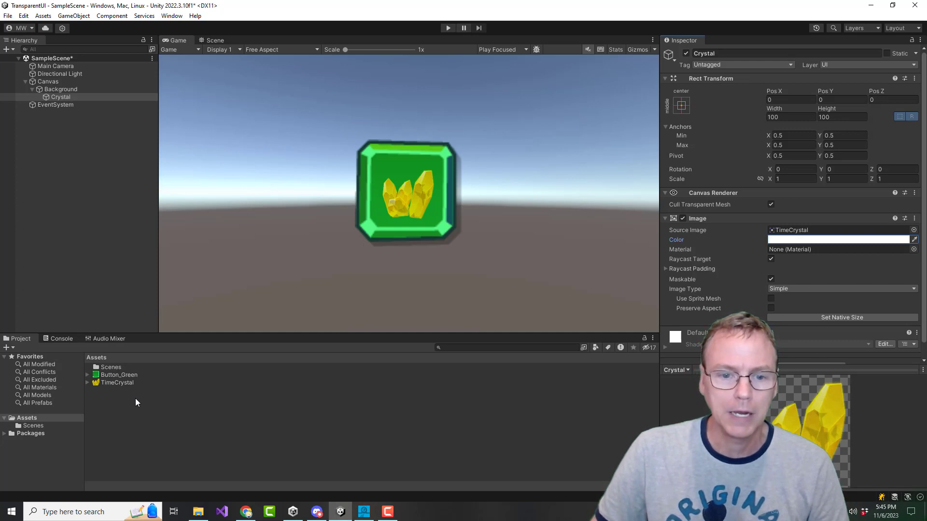
Place a TimeCrystal sprite at the upper left (-4.49, 3.09) and create a material named Alpha
{"action": "left_click_drag", "start_coordinate": [108, 384], "coordinate": [118, 238]}
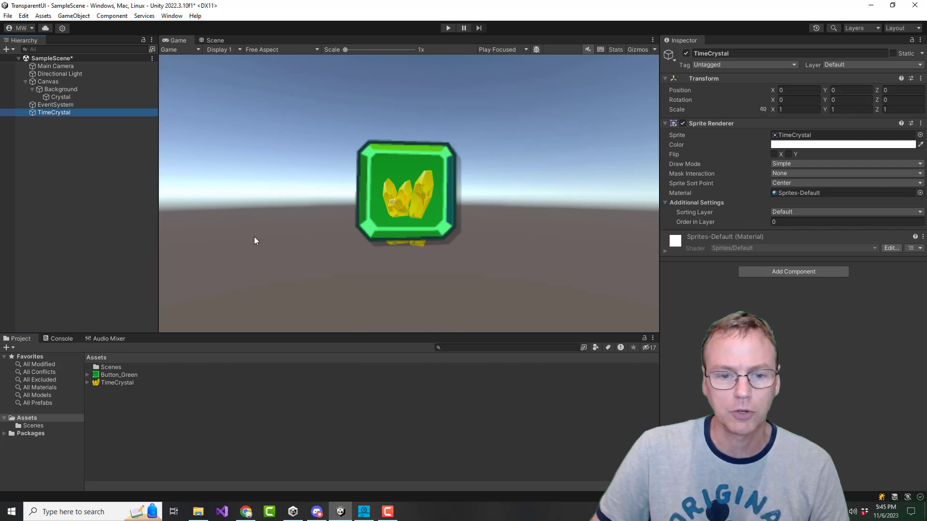
{"action": "left_click", "coordinate": [371, 118]}
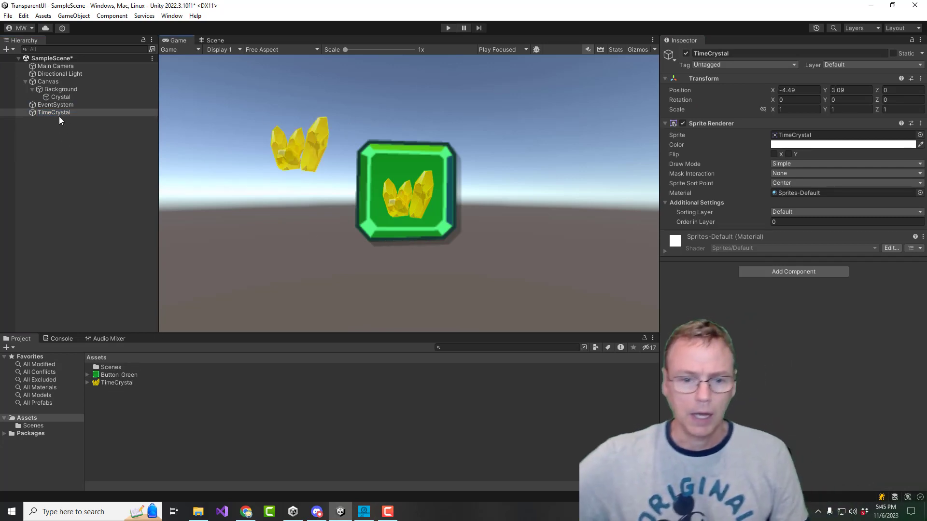
{"action": "right_click", "coordinate": [112, 402]}
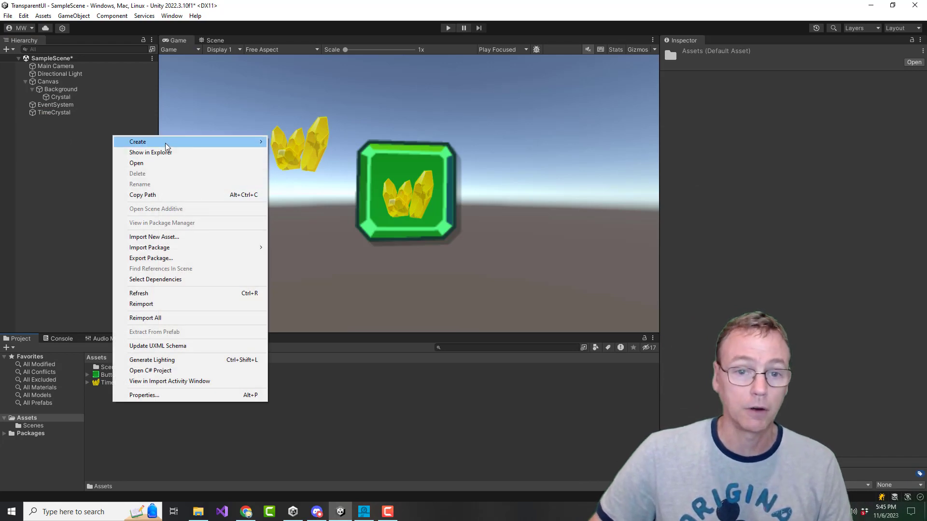
{"action": "mouse_move", "coordinate": [178, 142]}
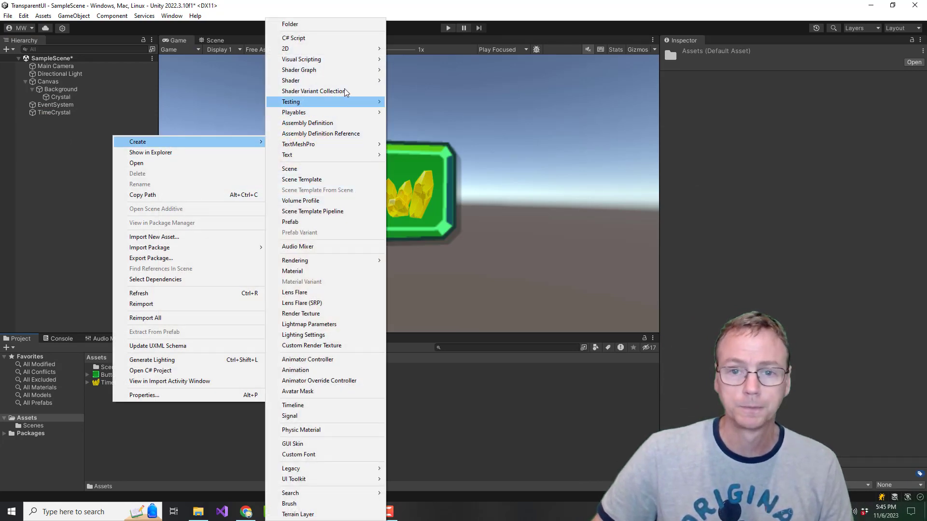
{"action": "left_click", "coordinate": [309, 271]}
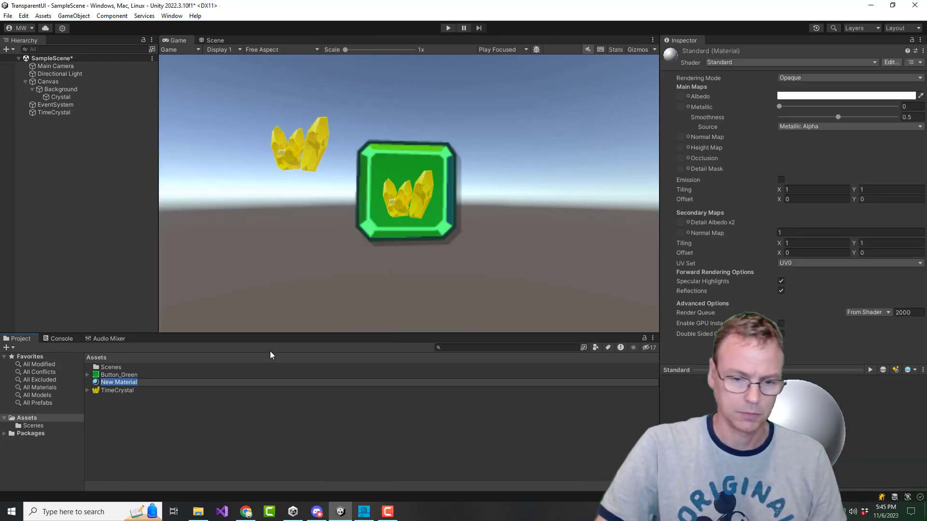
{"action": "type", "text": "Alpha"}
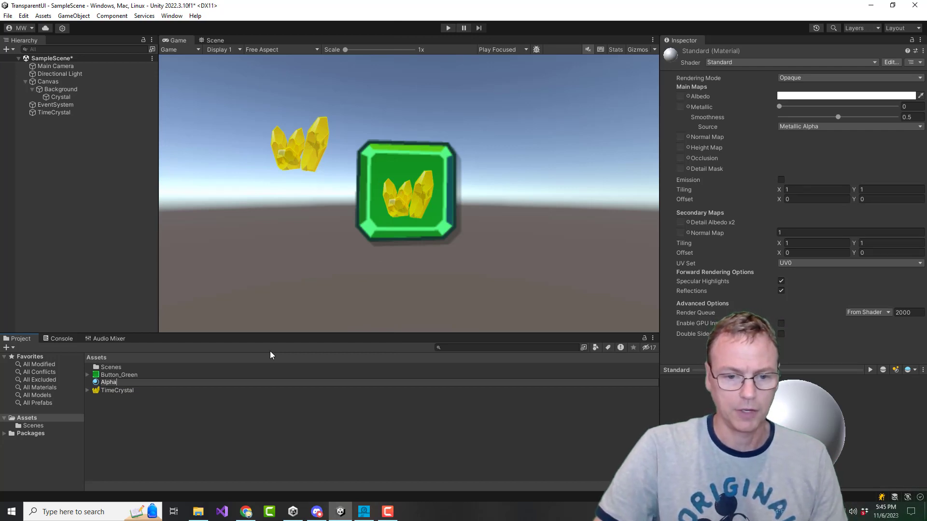
{"action": "key", "text": "Return"}
Create a Shader Graph > BuiltIn > Unlit Shader Graph asset named Alpha
{"action": "right_click", "coordinate": [109, 406]}
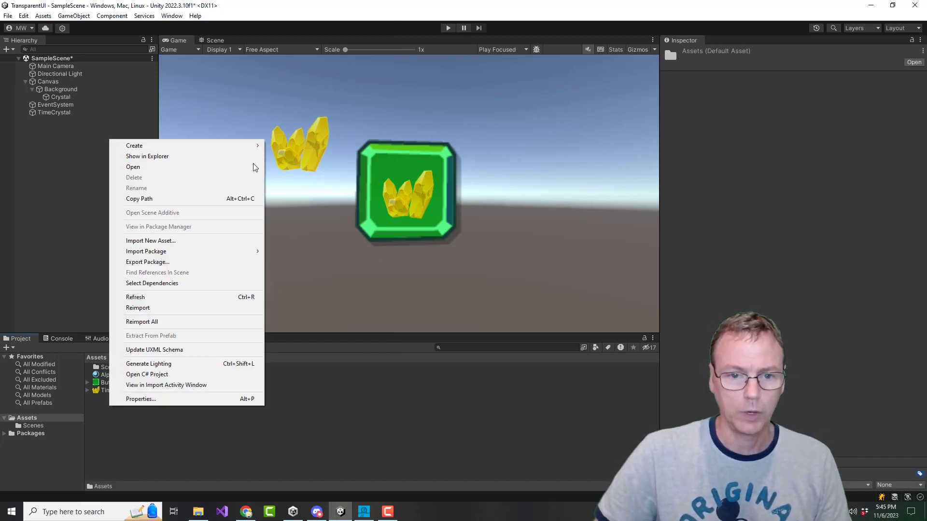
{"action": "mouse_move", "coordinate": [164, 151]}
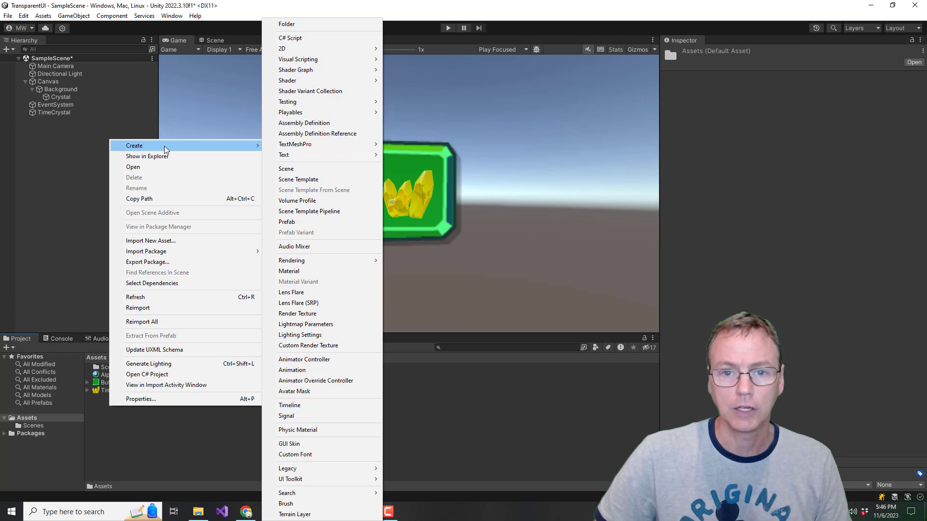
{"action": "mouse_move", "coordinate": [304, 74]}
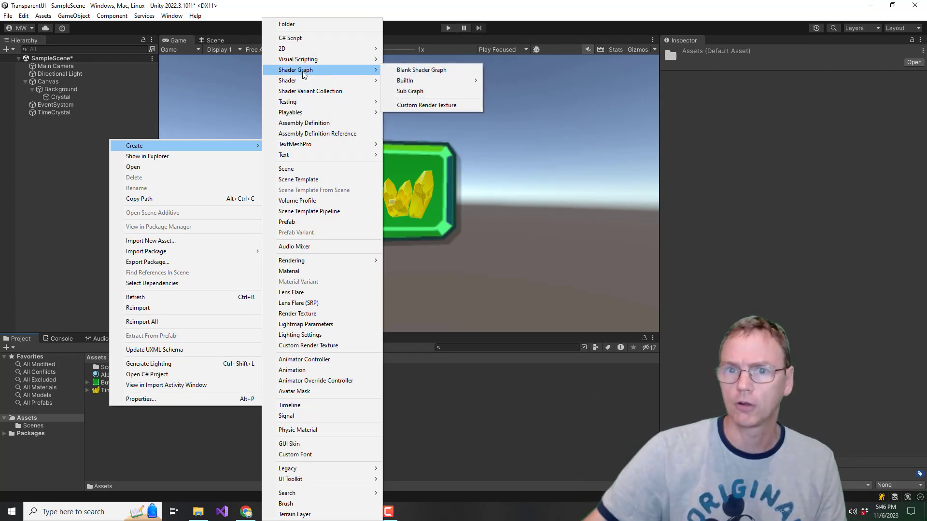
{"action": "mouse_move", "coordinate": [419, 81]}
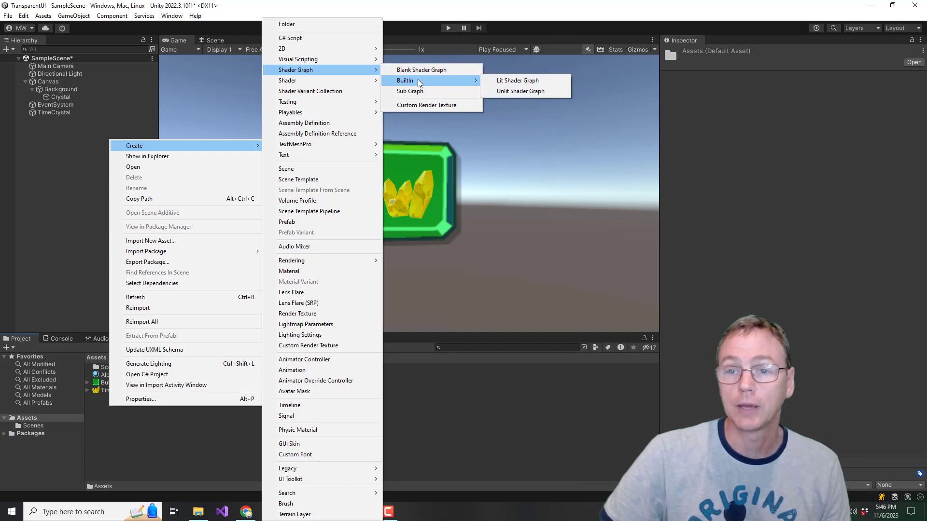
{"action": "left_click", "coordinate": [519, 92]}
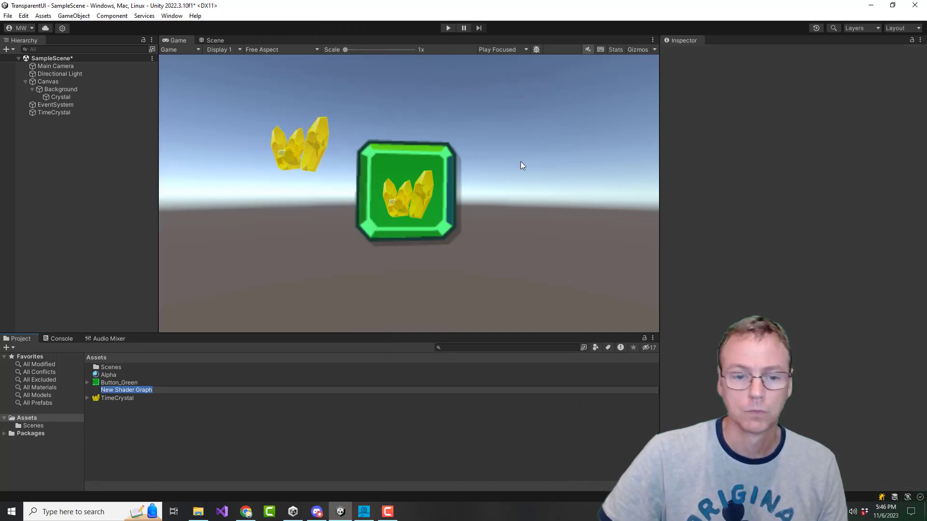
{"action": "type", "text": "Alpha"}
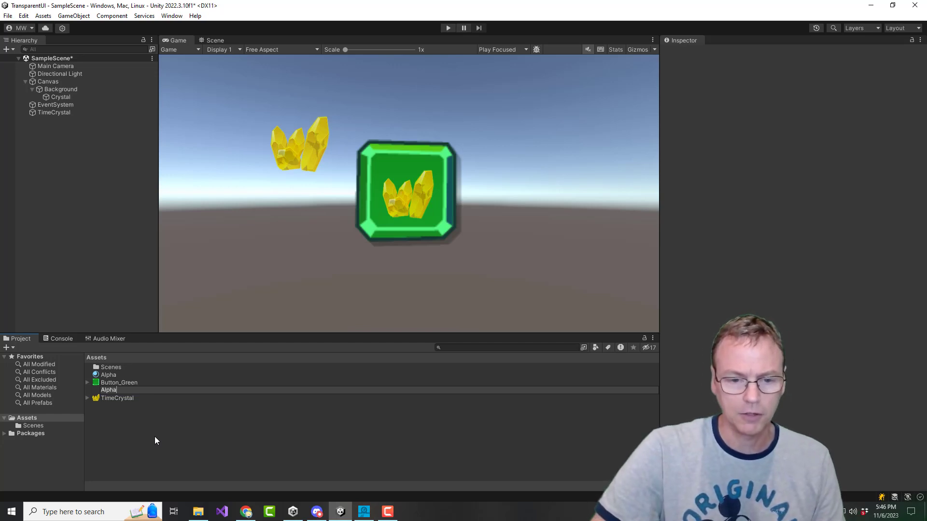
{"action": "key", "text": "Return"}
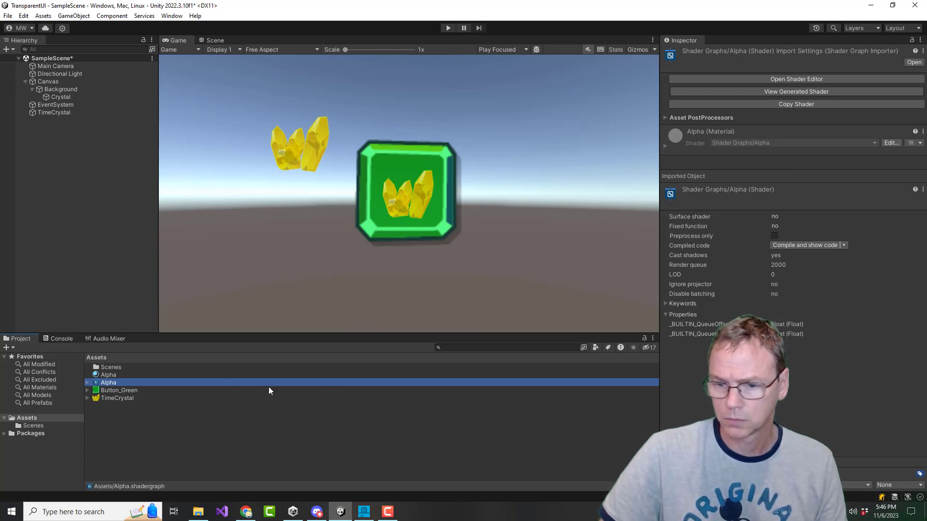
Open the Alpha shader graph and add a Texture2D property named MainTex
{"action": "double_click", "coordinate": [108, 383]}
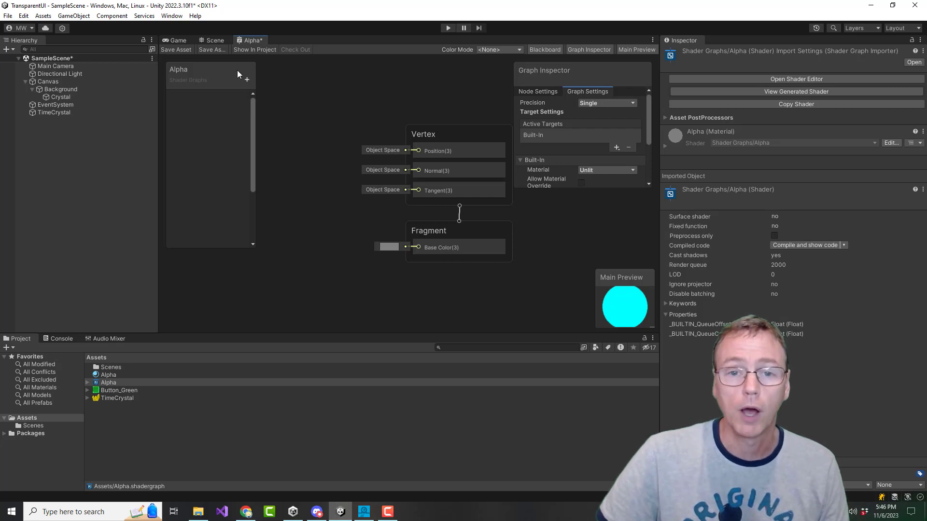
{"action": "left_click", "coordinate": [246, 79]}
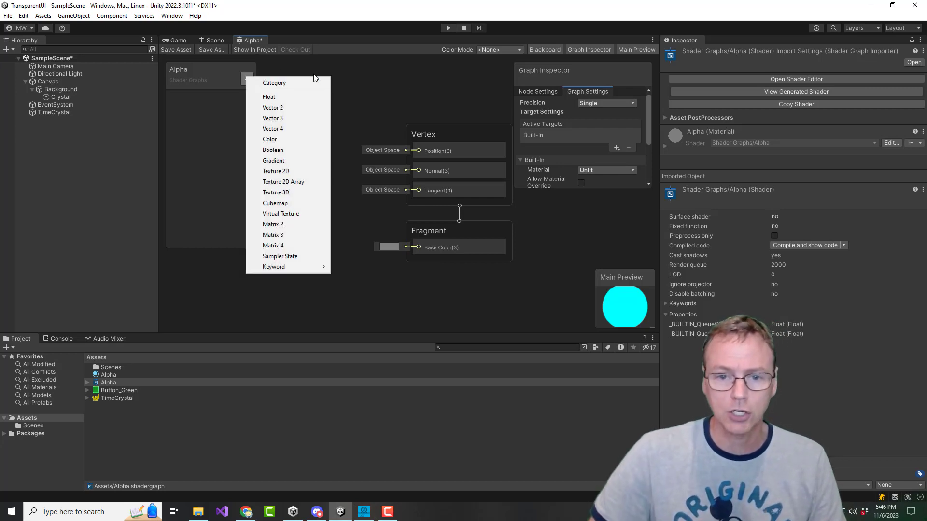
{"action": "left_click", "coordinate": [296, 171]}
{"action": "type", "text": "MainTex"}
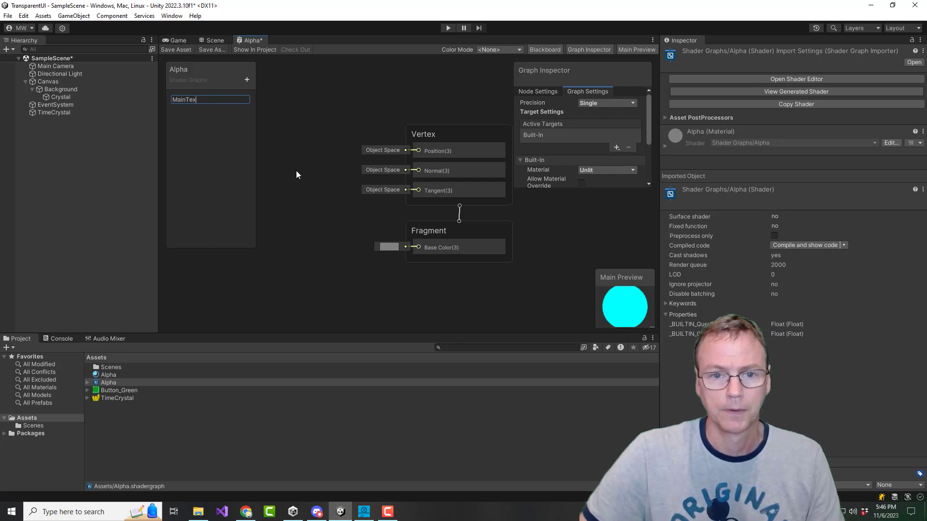
{"action": "key", "text": "Return"}
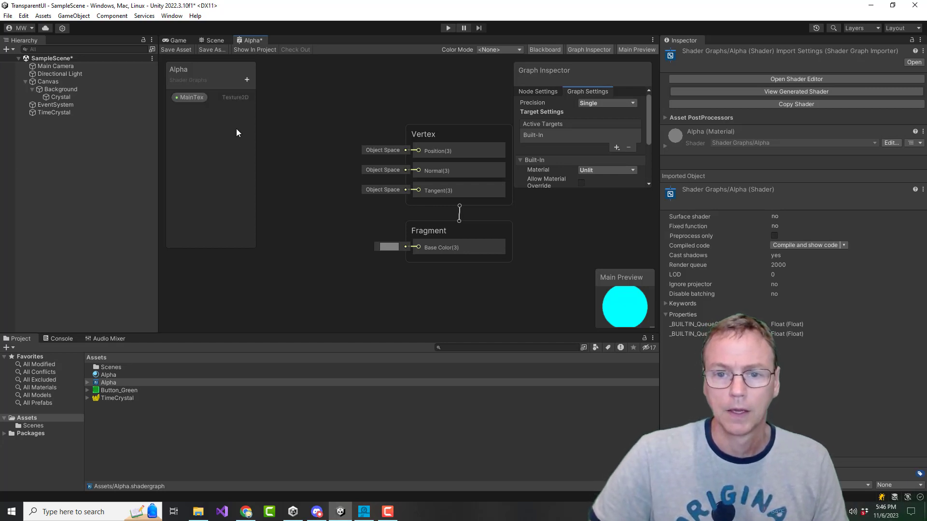
Search the node list for the Sample Texture 2D node
{"action": "right_click", "coordinate": [288, 123]}
{"action": "left_click", "coordinate": [334, 126]}
{"action": "type", "text": "te"}
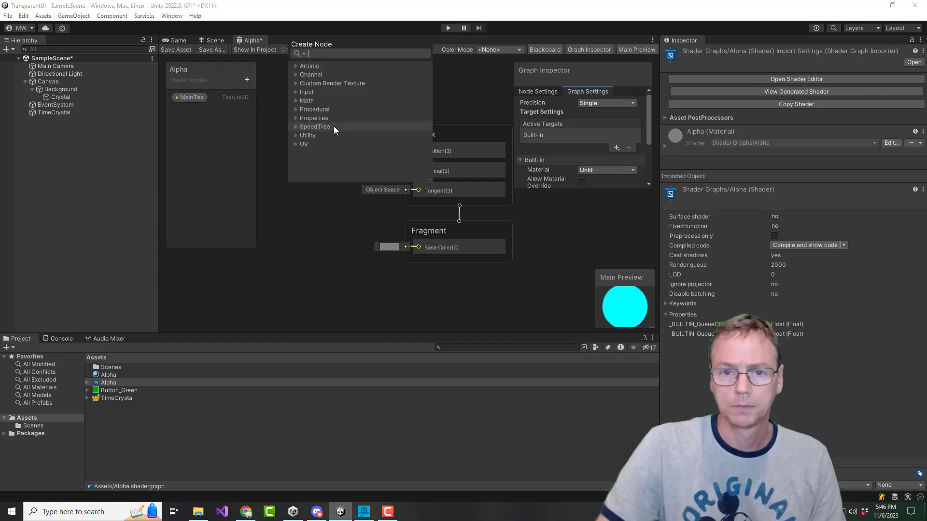
{"action": "type", "text": "xt"}
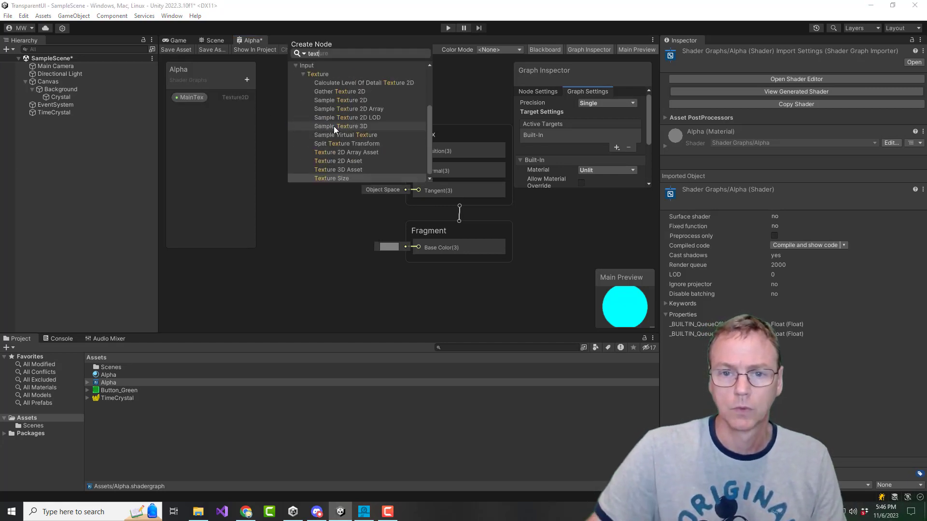
Add a Sample Texture 2D node and place a MainTex property node beside it
{"action": "left_click", "coordinate": [345, 102]}
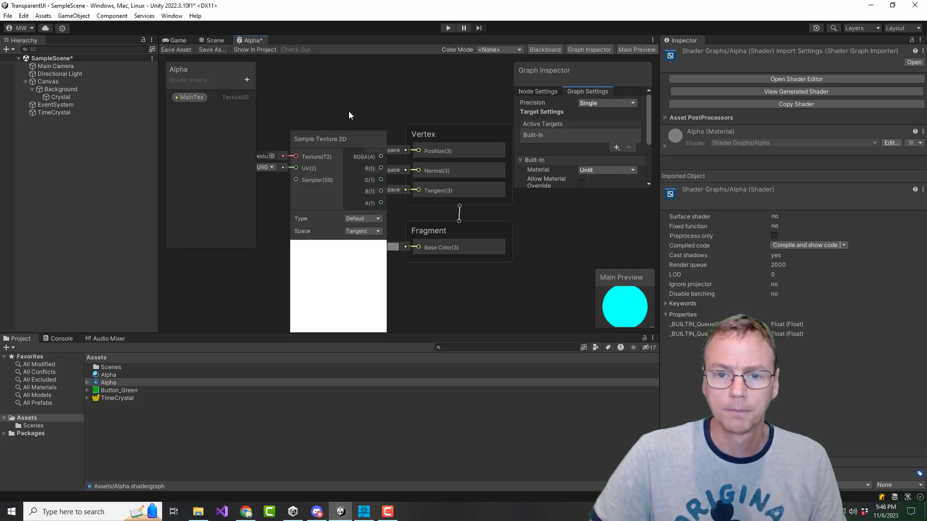
{"action": "left_click_drag", "start_coordinate": [193, 97], "coordinate": [269, 132]}
{"action": "left_click_drag", "start_coordinate": [351, 139], "coordinate": [311, 164]}
{"action": "scroll", "coordinate": [434, 105], "scroll_direction": "down", "scroll_amount": 4}
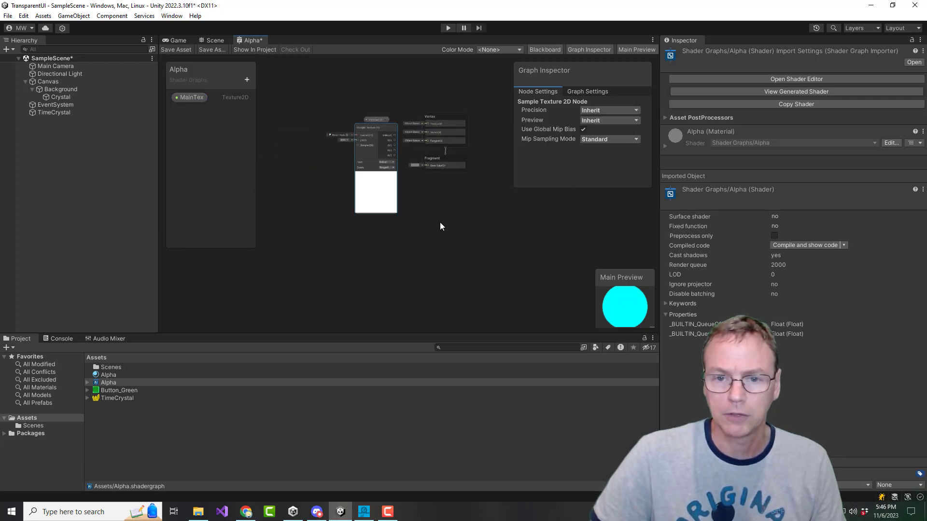
{"action": "left_click_drag", "start_coordinate": [383, 132], "coordinate": [294, 173]}
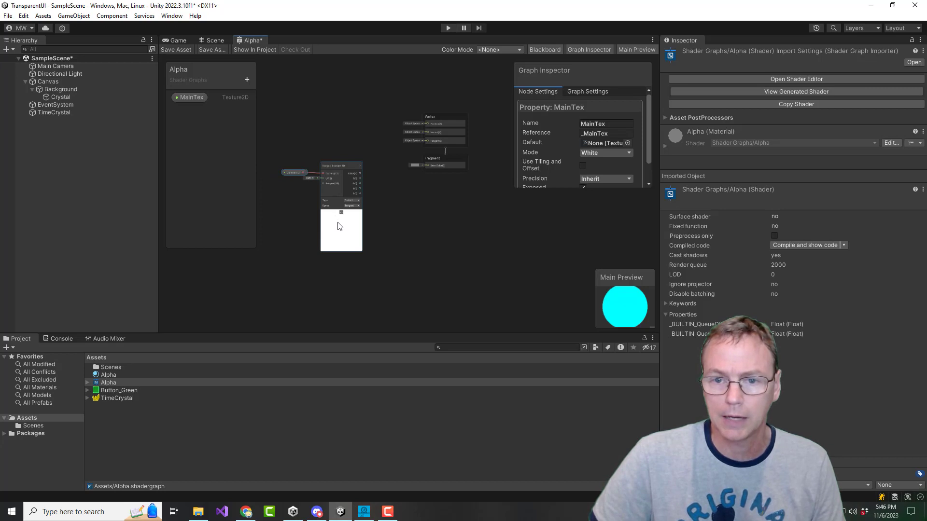
Wire the sampled RGBA output into Fragment Base Color and save the graph
{"action": "left_click_drag", "start_coordinate": [360, 173], "coordinate": [426, 167]}
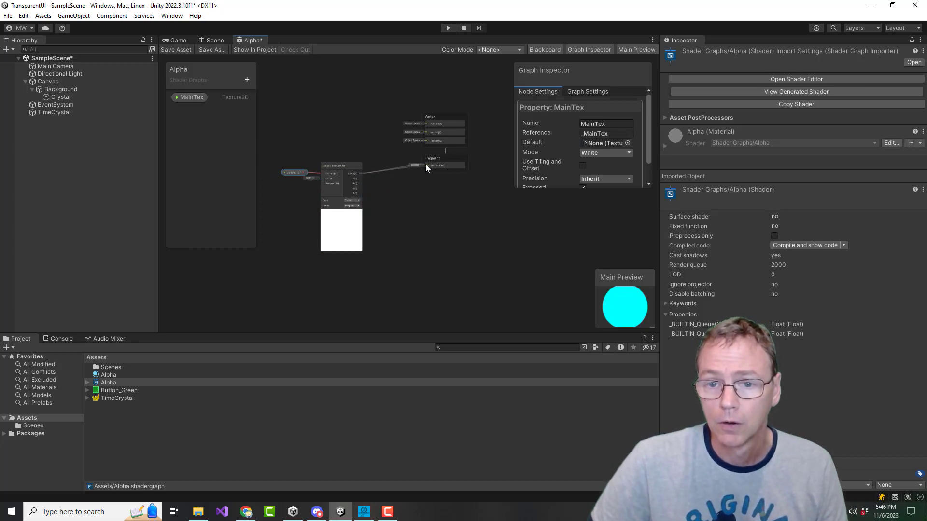
{"action": "scroll", "coordinate": [442, 169], "scroll_direction": "up", "scroll_amount": 5}
{"action": "scroll", "coordinate": [440, 170], "scroll_direction": "down", "scroll_amount": 5}
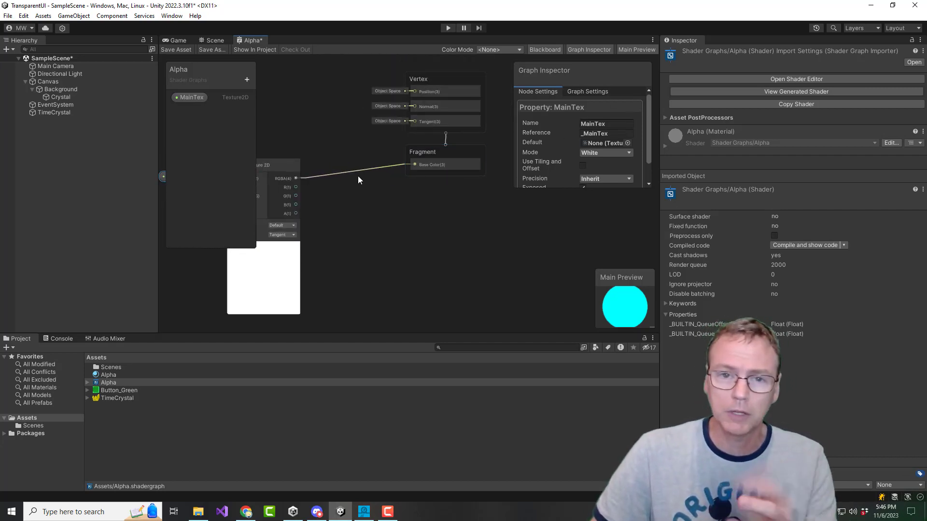
{"action": "left_click", "coordinate": [175, 49]}
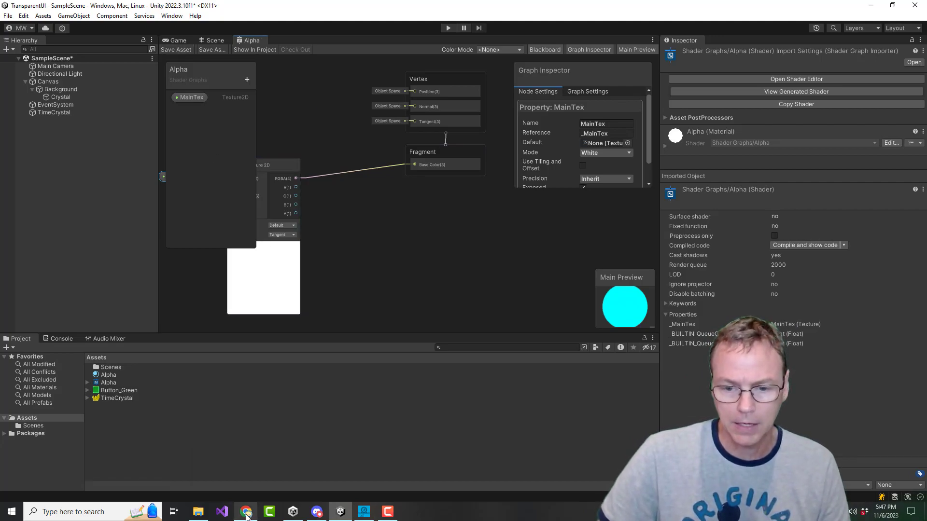
In the Game view, assign the Alpha shader graph to the Alpha material
{"action": "mouse_move", "coordinate": [244, 514]}
{"action": "mouse_move", "coordinate": [245, 496]}
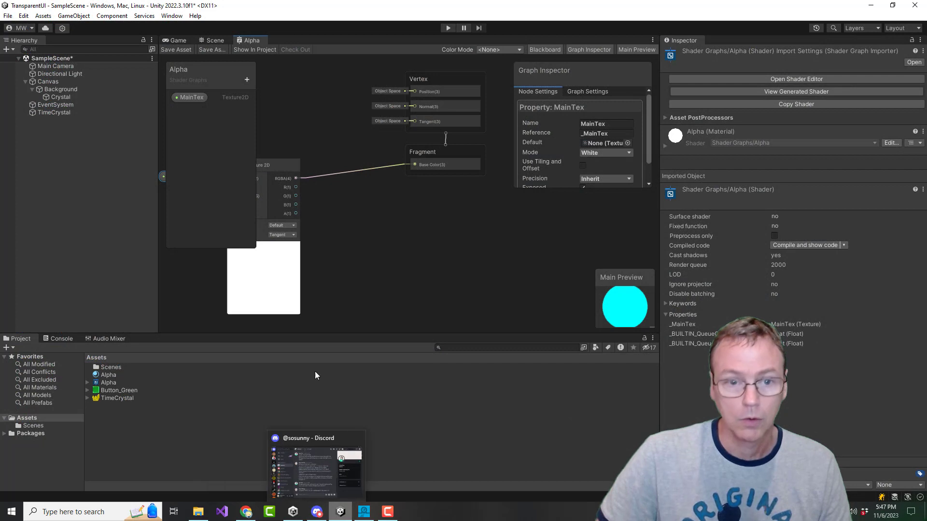
{"action": "left_click", "coordinate": [178, 41]}
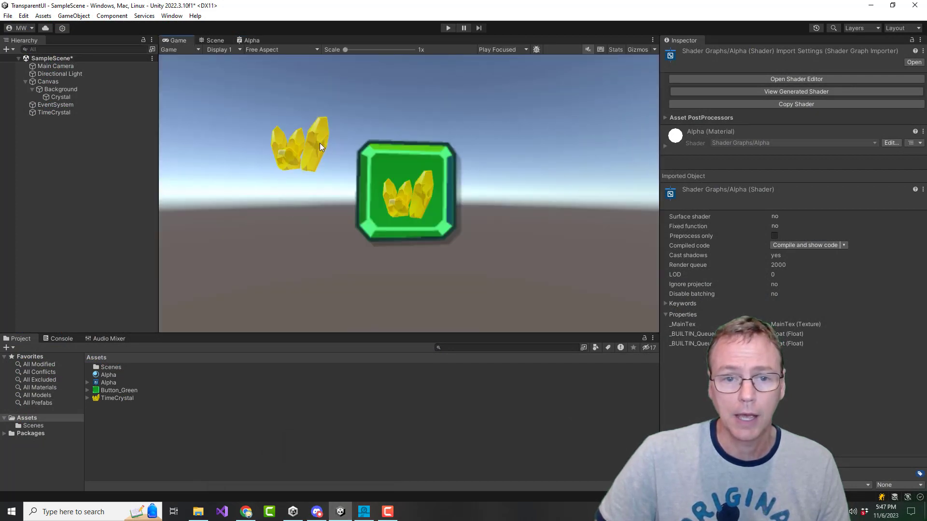
{"action": "left_click_drag", "start_coordinate": [107, 384], "coordinate": [60, 114]}
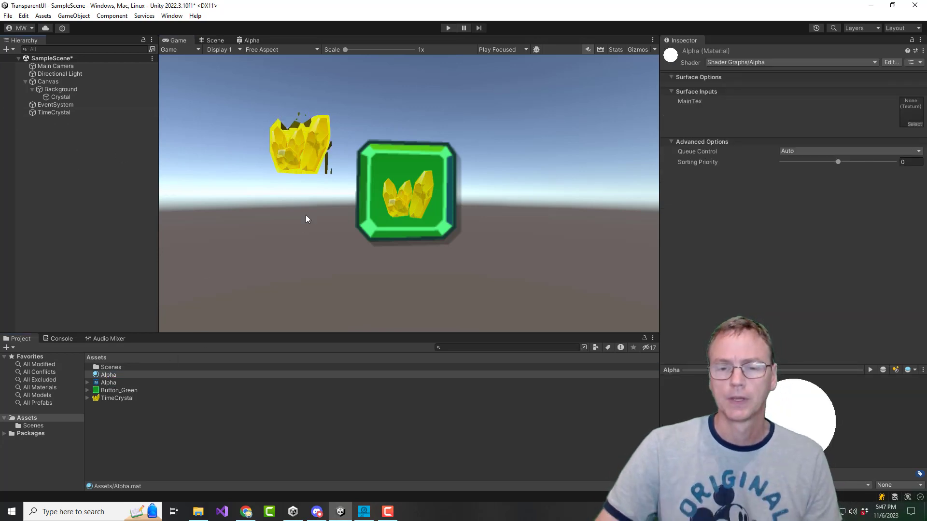
{"action": "scroll", "coordinate": [305, 218], "scroll_direction": "up", "scroll_amount": 1}
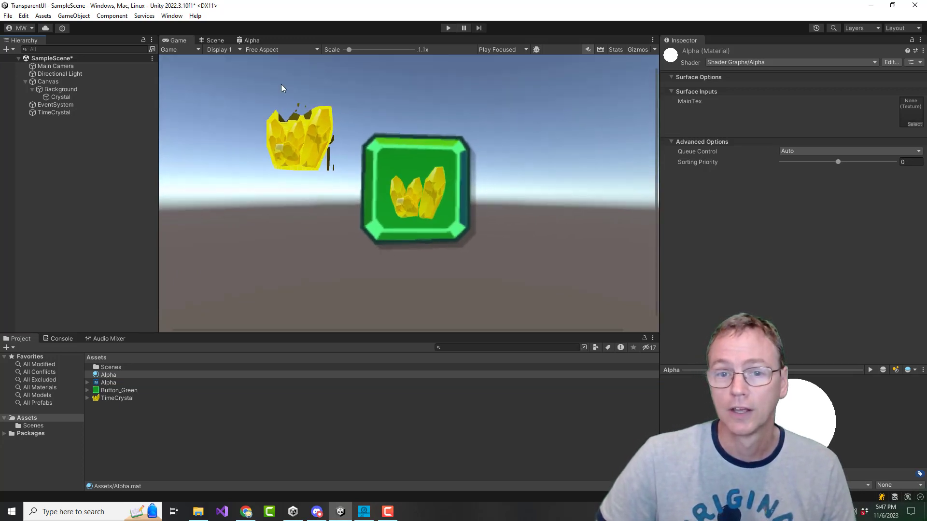
Set the Alpha graph's Surface Type to Transparent, save it, and go back to the Game view
{"action": "double_click", "coordinate": [109, 382]}
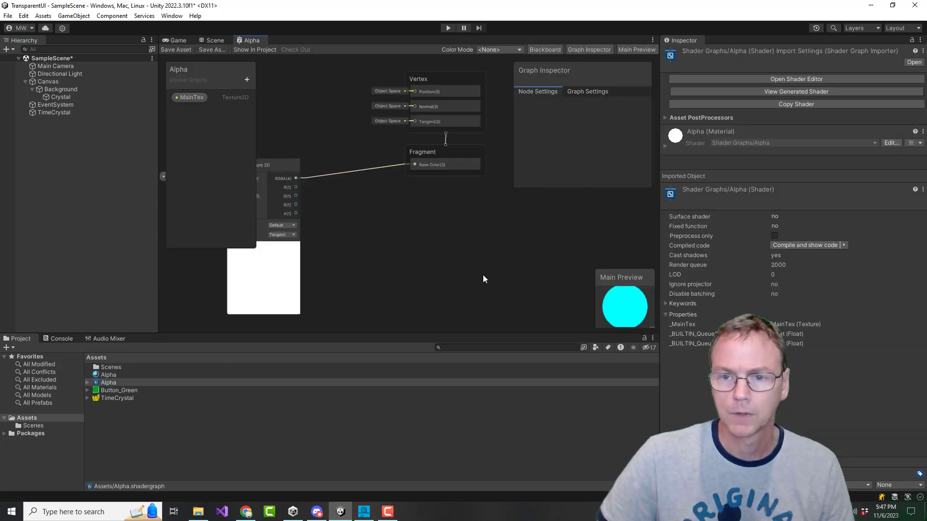
{"action": "left_click", "coordinate": [583, 92]}
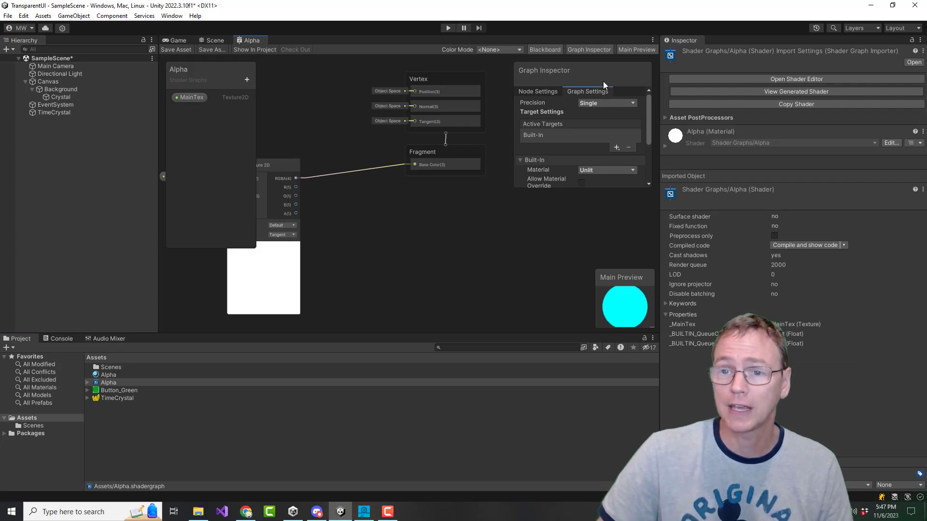
{"action": "scroll", "coordinate": [584, 120], "scroll_direction": "down", "scroll_amount": 2}
{"action": "left_click", "coordinate": [592, 170]}
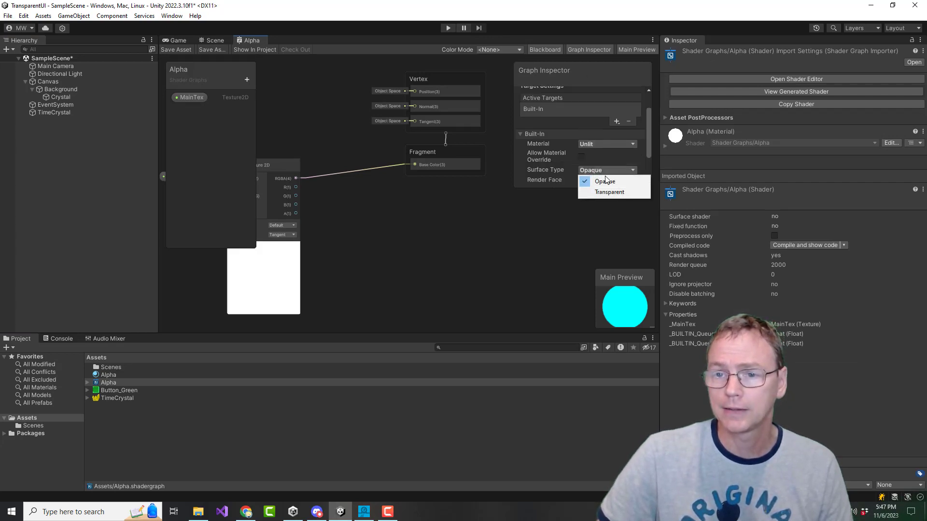
{"action": "left_click", "coordinate": [604, 192]}
{"action": "scroll", "coordinate": [596, 158], "scroll_direction": "down", "scroll_amount": 1}
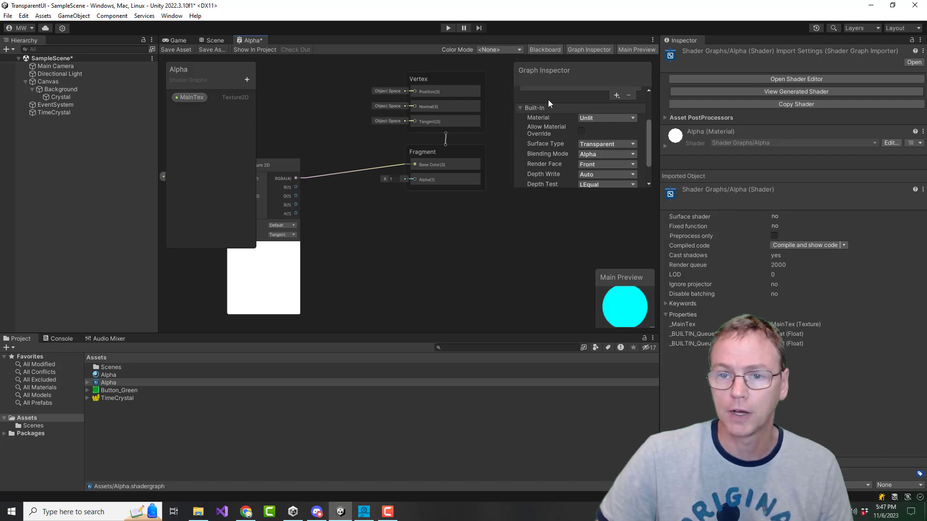
{"action": "left_click", "coordinate": [175, 49]}
{"action": "left_click", "coordinate": [175, 42]}
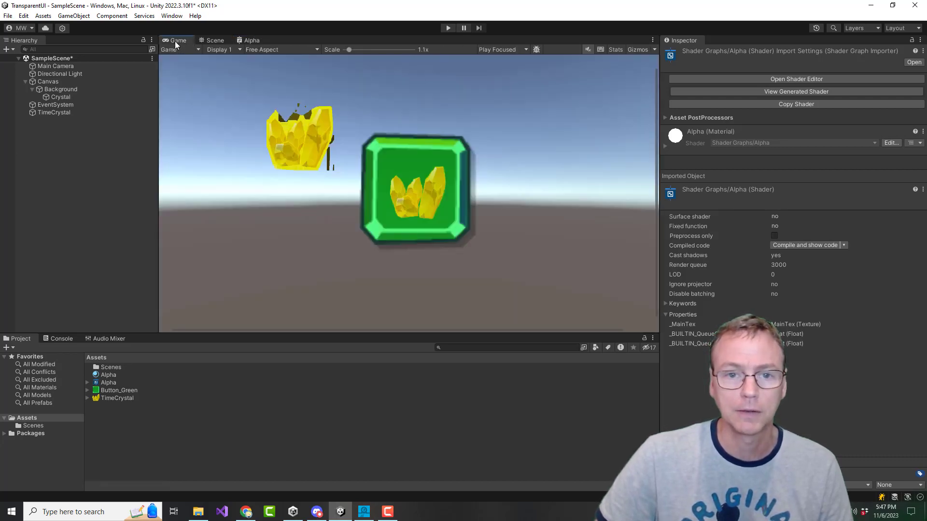
Wire the Sample Texture 2D's A output into the Alpha shader graph's Fragment Alpha and save the graph
{"action": "left_click", "coordinate": [251, 41]}
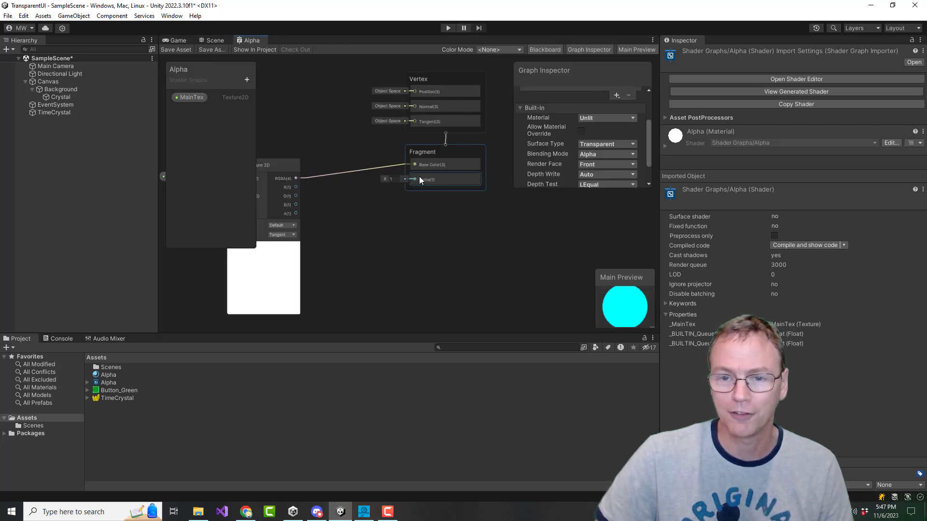
{"action": "left_click_drag", "start_coordinate": [296, 213], "coordinate": [414, 179]}
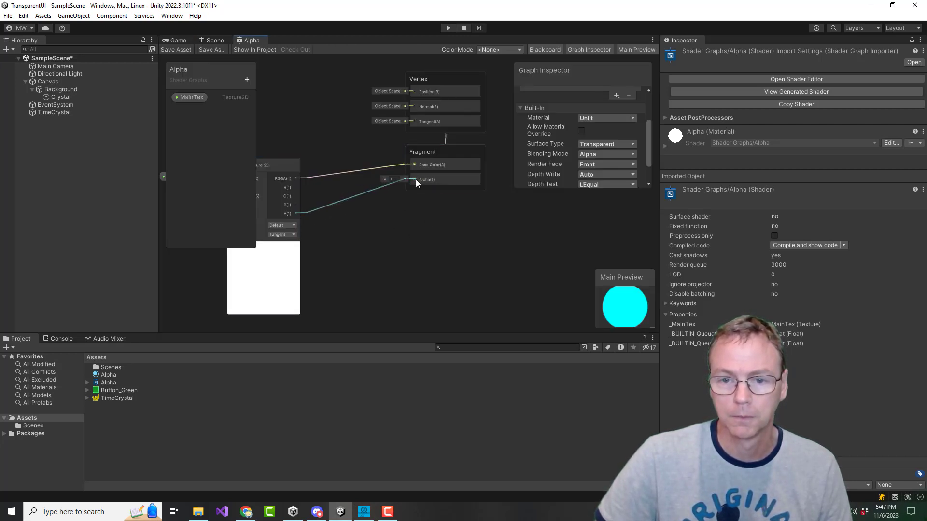
{"action": "left_click", "coordinate": [177, 50]}
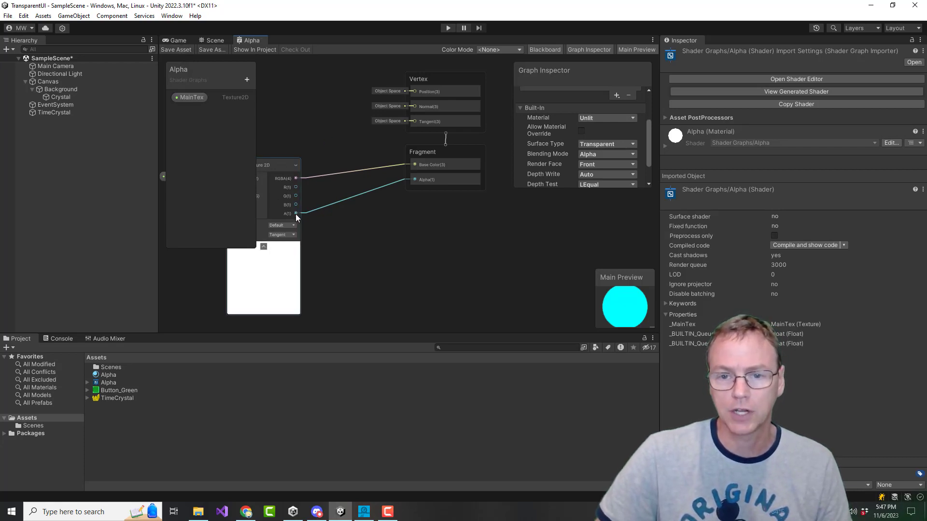
Check the crystal in the Game view, then begin editing TimeCrystal's Sprite Renderer tint colour
{"action": "left_click", "coordinate": [175, 41]}
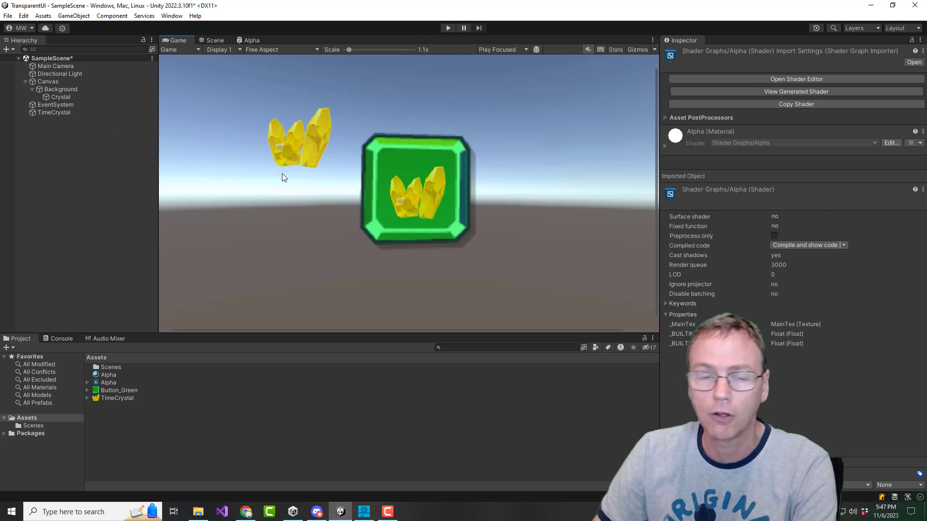
{"action": "left_click", "coordinate": [55, 113]}
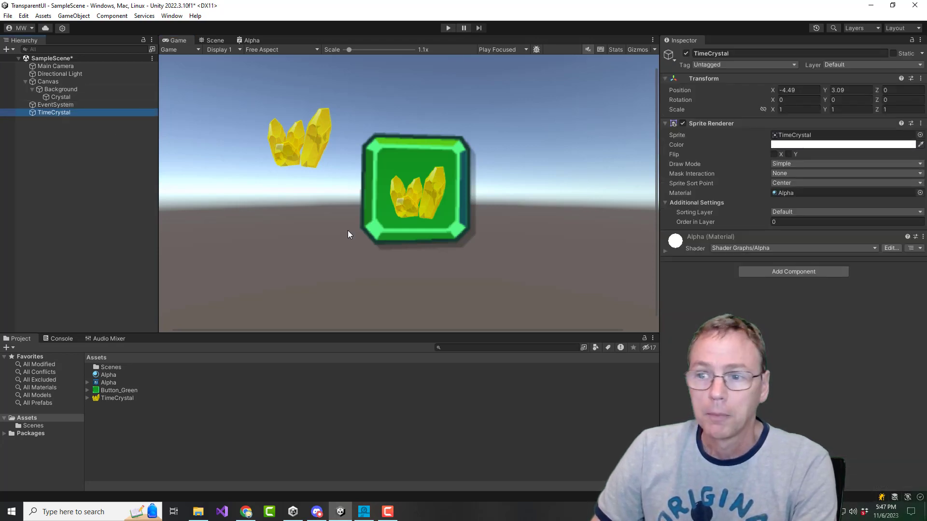
{"action": "left_click", "coordinate": [800, 145]}
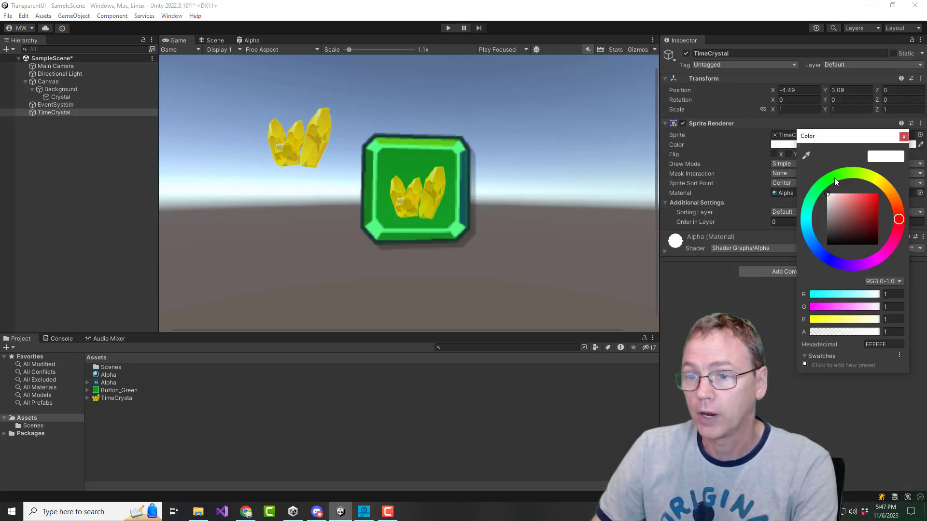